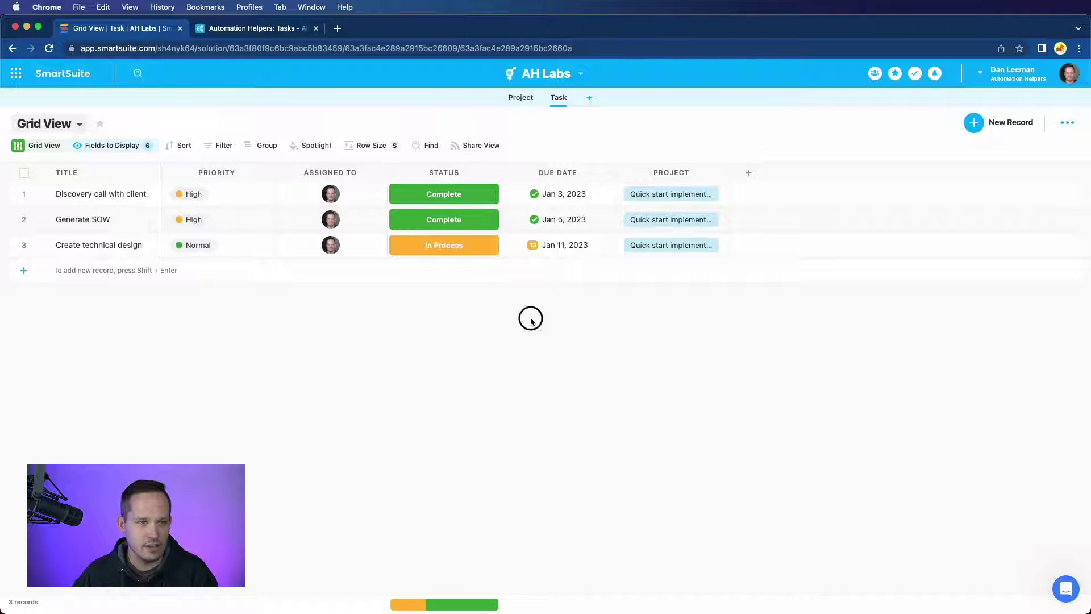
- Copy all 24 cells of the four Airtable task records, Title through Project
{"action": "left_click", "coordinate": [233, 30]}
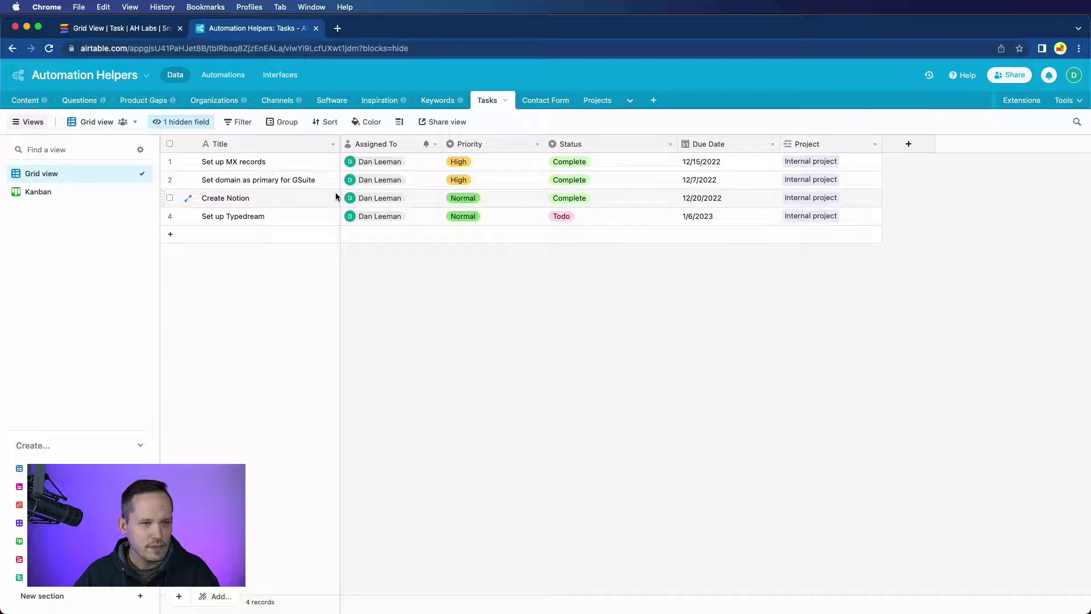
{"action": "left_click", "coordinate": [272, 163]}
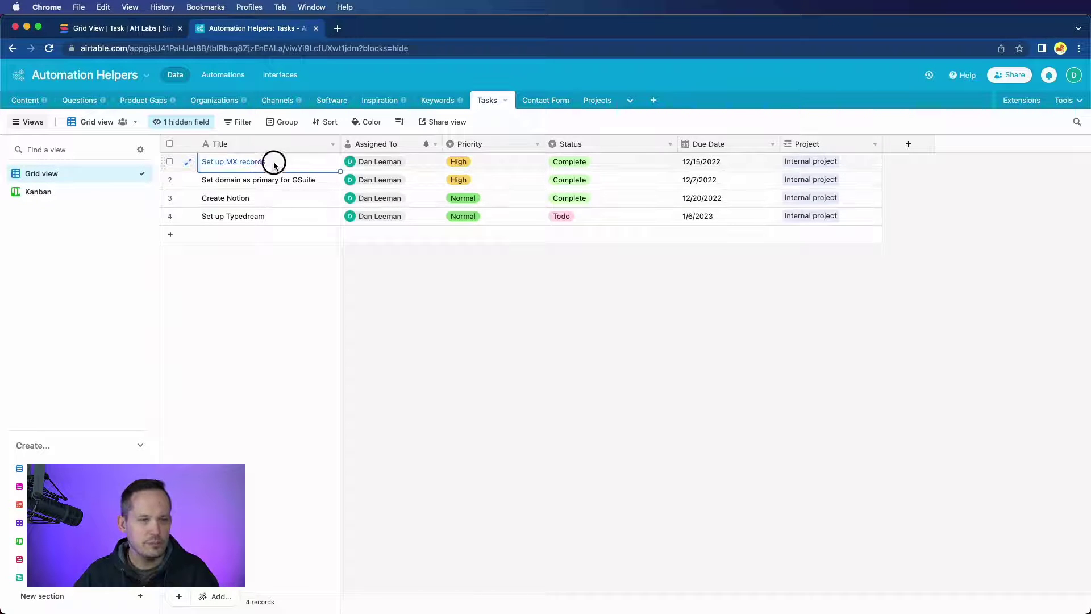
{"action": "left_click", "coordinate": [858, 220], "text": "shift"}
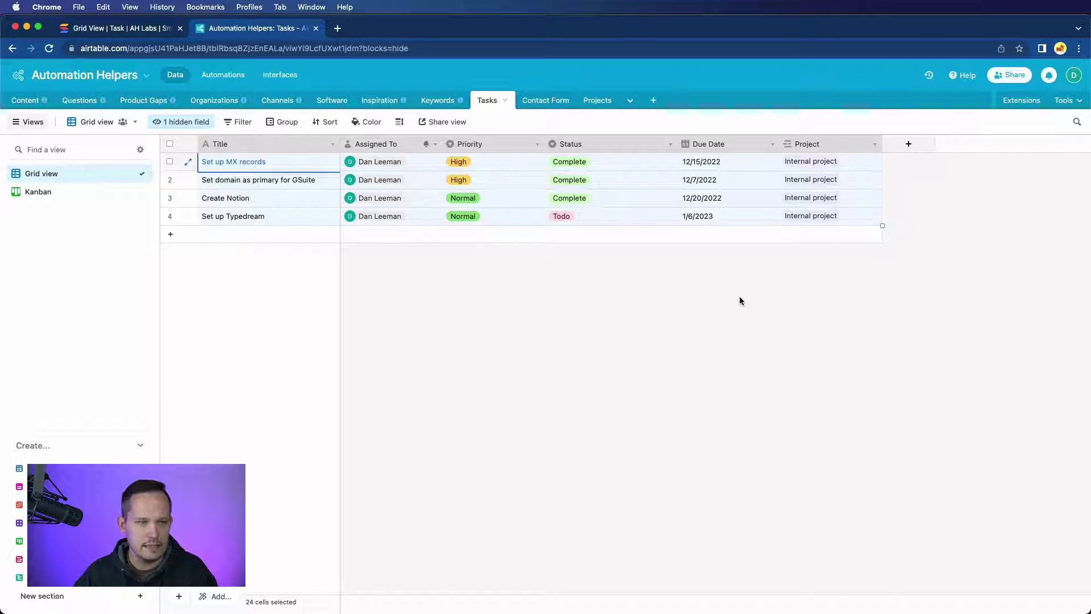
{"action": "key", "text": "super+c"}
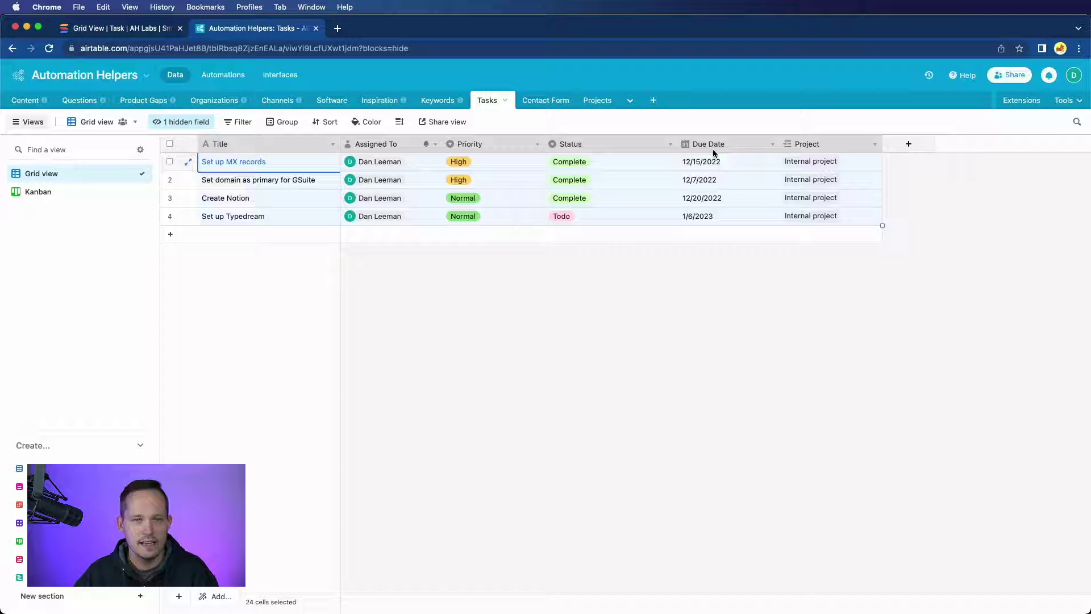
- Glance at the Airtable Tasks tab, then settle back on SmartSuite's AH Labs Task grid
{"action": "left_click", "coordinate": [102, 30]}
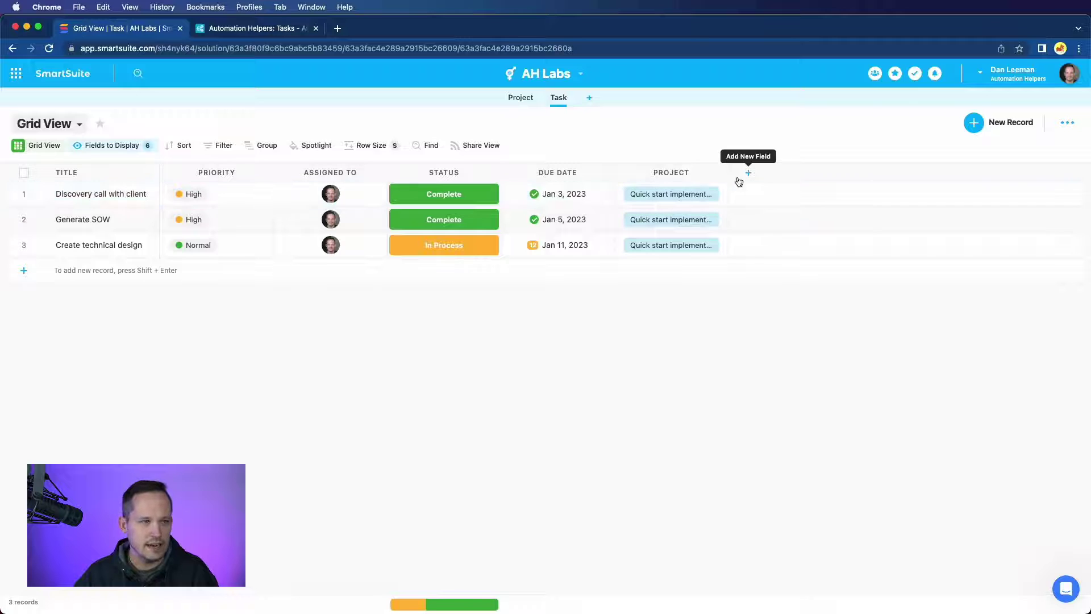
{"action": "left_click", "coordinate": [250, 30]}
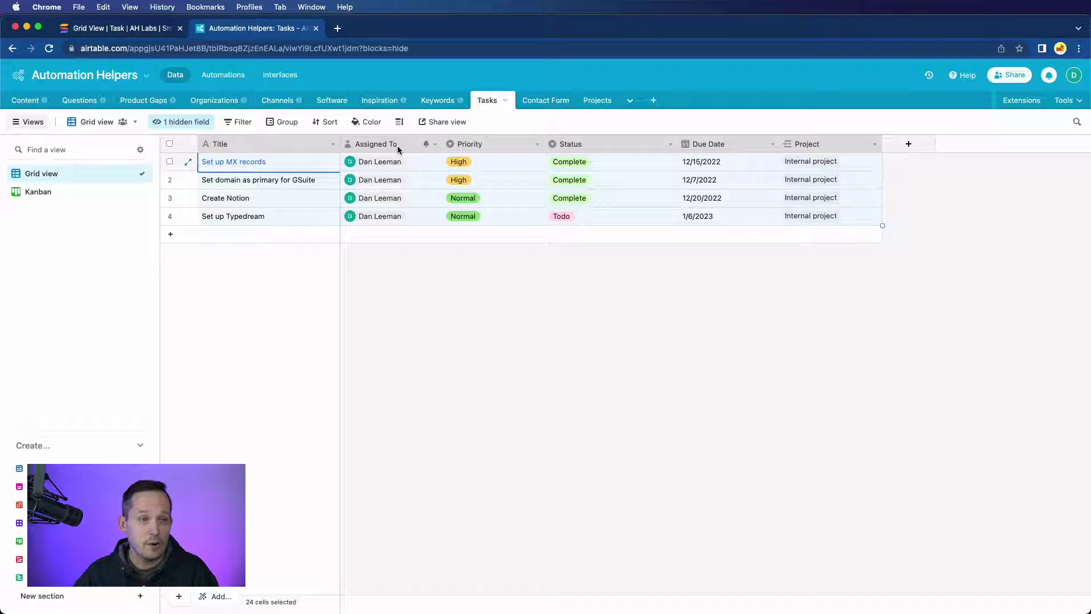
{"action": "left_click", "coordinate": [113, 30]}
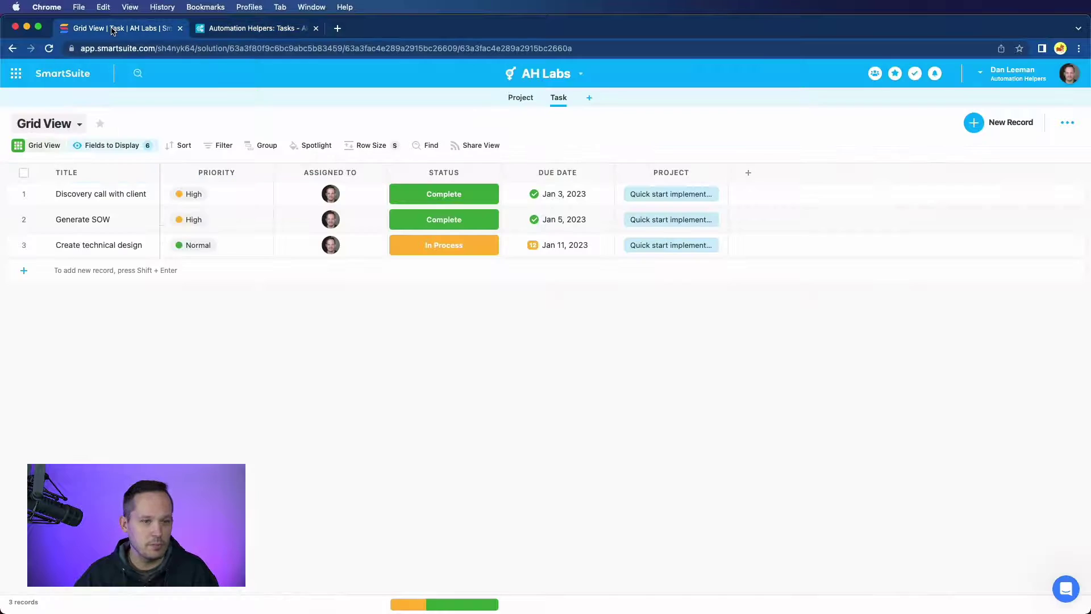
- Add a blank fourth record, clear its mis-pasted title, and paste the tasks from its title cell
{"action": "left_click", "coordinate": [67, 273]}
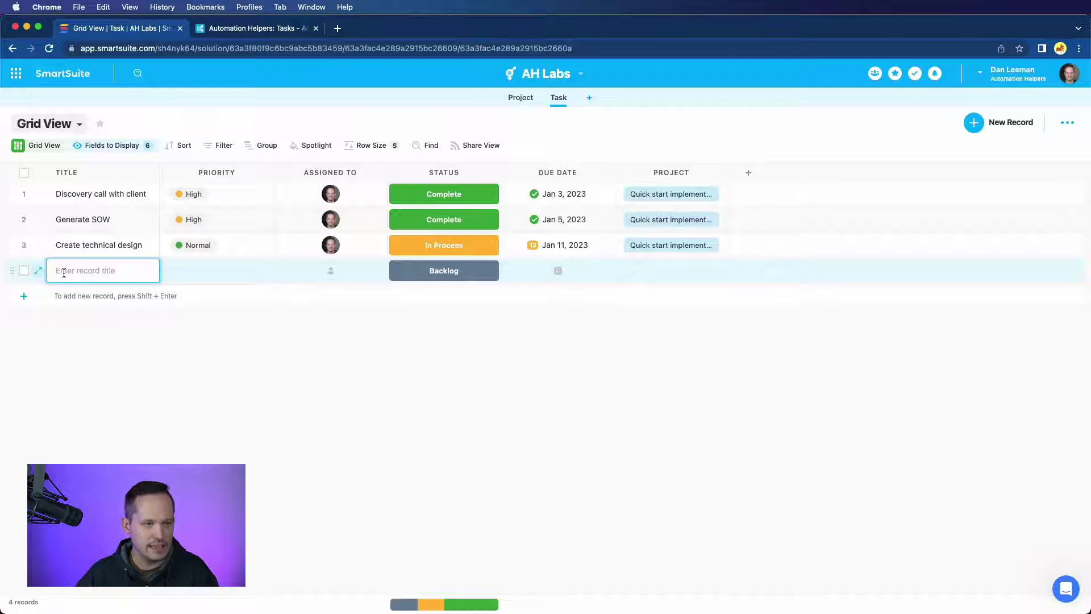
{"action": "key", "text": "super+v"}
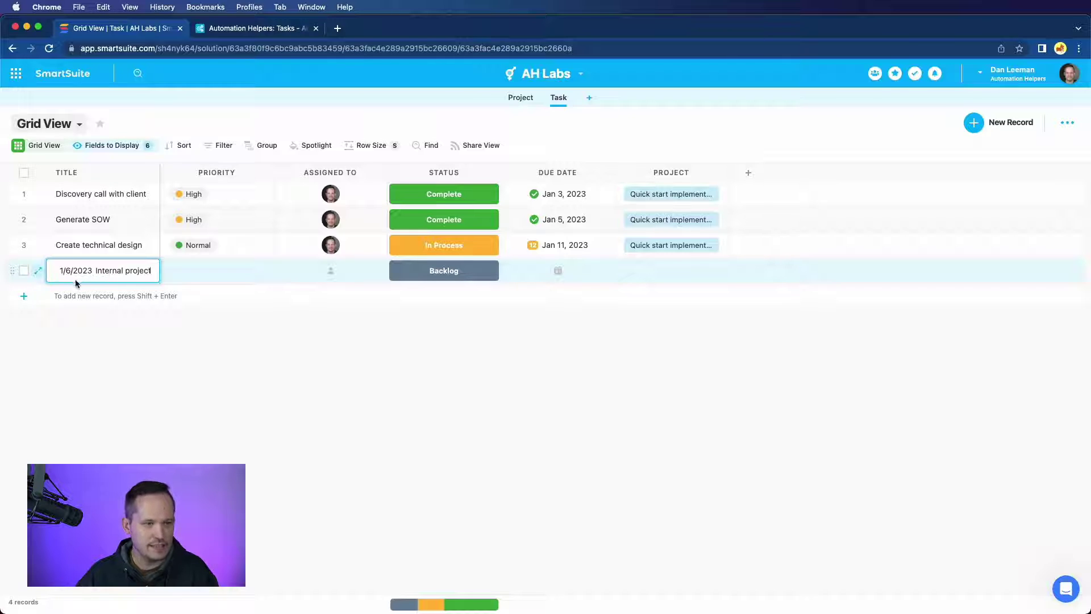
{"action": "triple_click", "coordinate": [105, 272]}
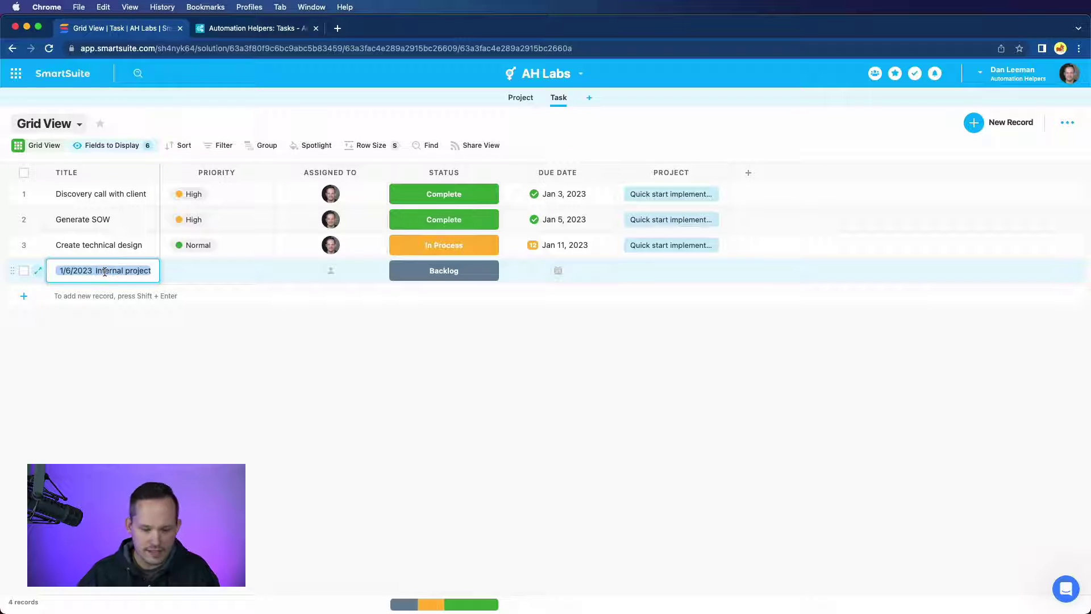
{"action": "key", "text": "BackSpace"}
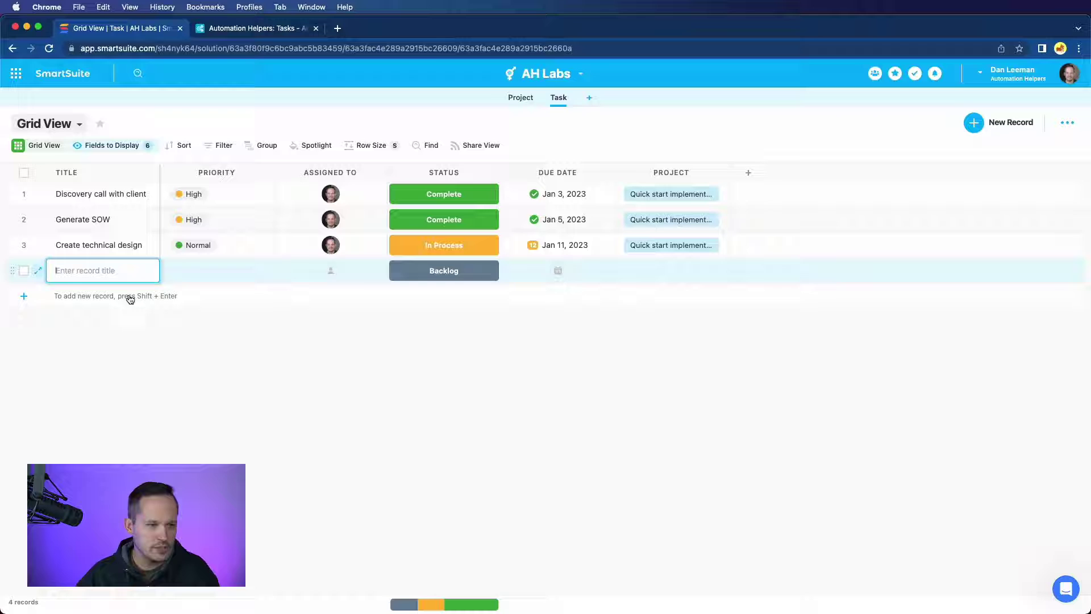
{"action": "key", "text": "Escape"}
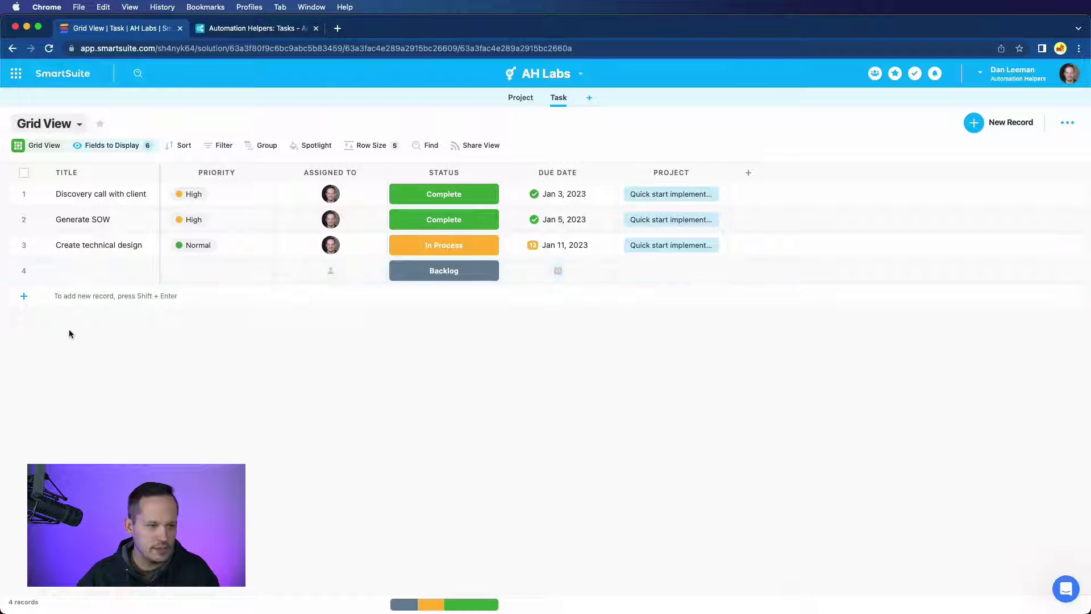
{"action": "left_click", "coordinate": [49, 276]}
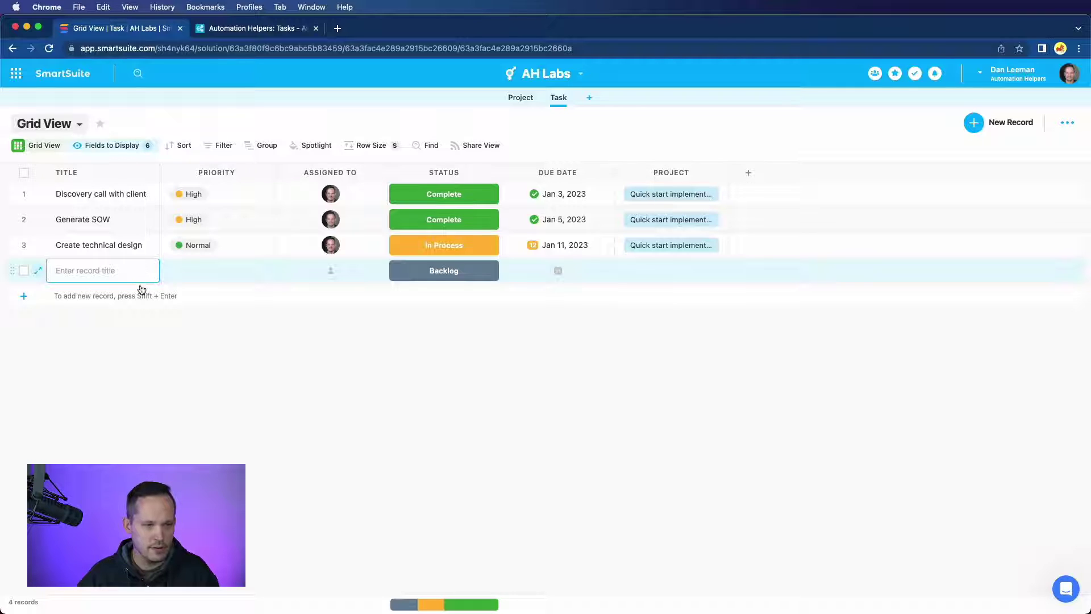
{"action": "key", "text": "super+v"}
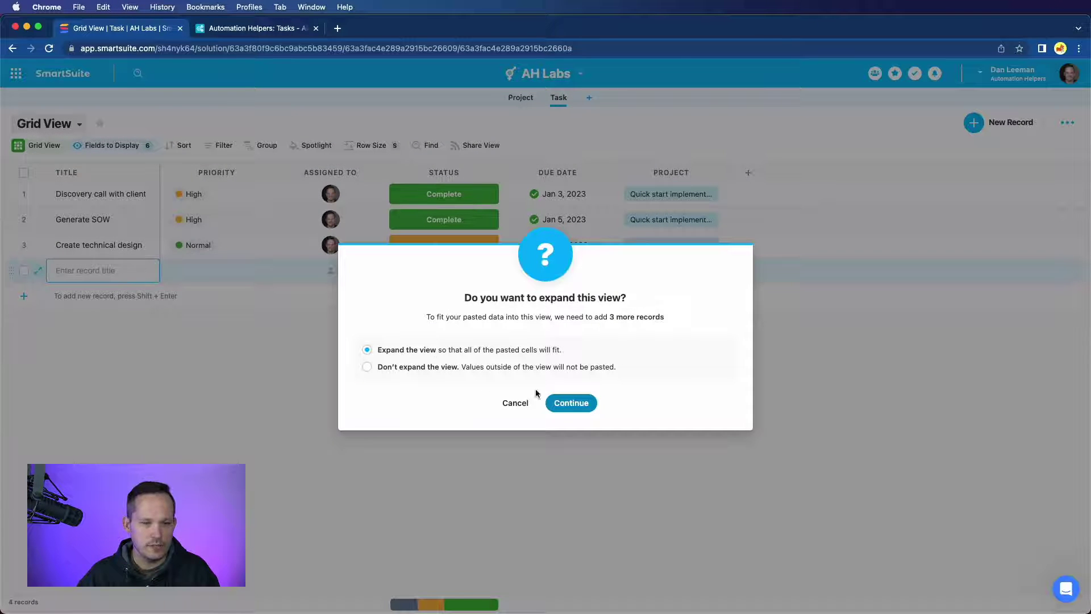
- Accept 'Expand the view' so the tasks fill rows 4–7, then compare them against Airtable
{"action": "left_click", "coordinate": [560, 403]}
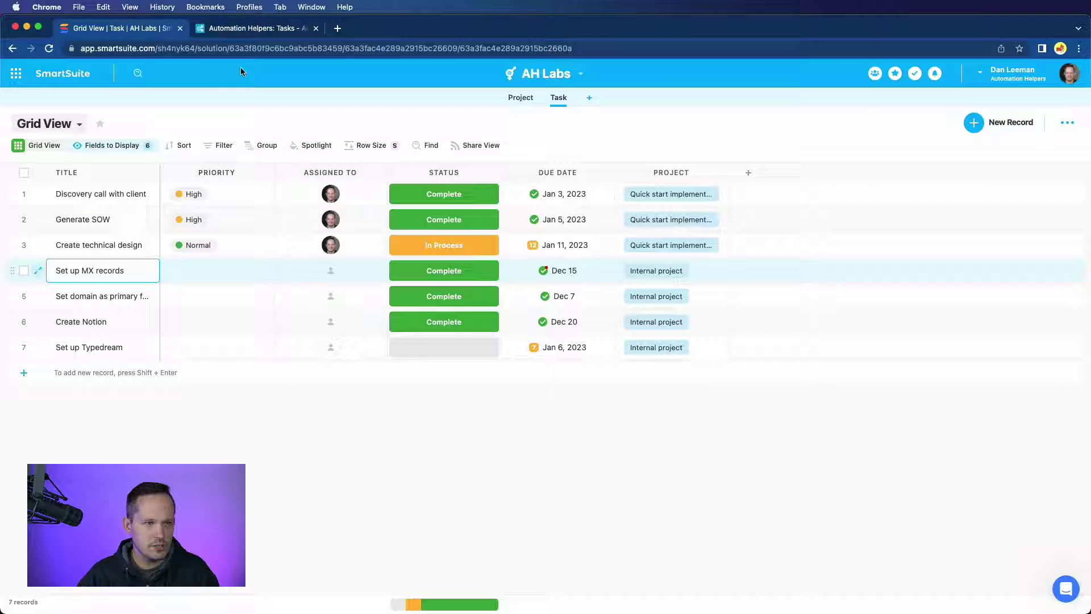
{"action": "left_click", "coordinate": [252, 30]}
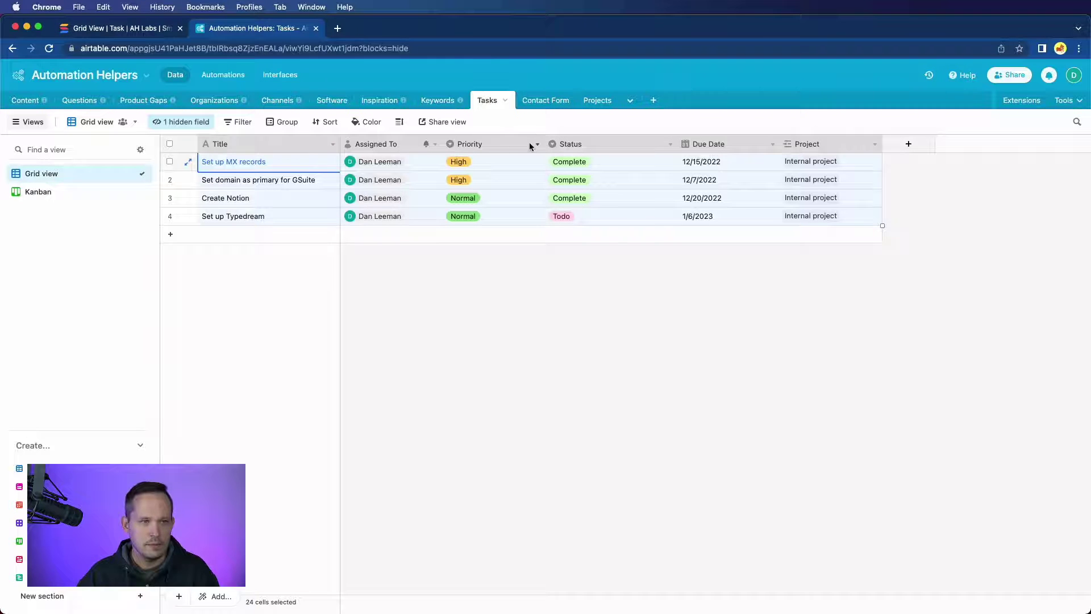
{"action": "left_click", "coordinate": [114, 32]}
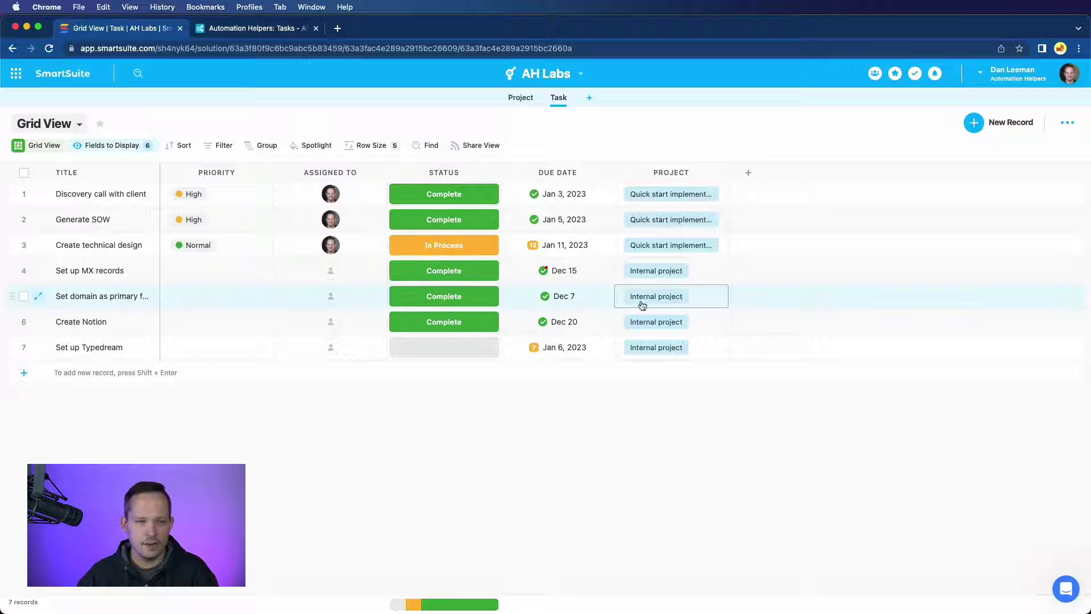
- Delete pasted records 4–7 and drag the Assigned To column ahead of Priority
{"action": "left_click", "coordinate": [24, 271]}
{"action": "left_click", "coordinate": [24, 297]}
{"action": "left_click", "coordinate": [24, 321]}
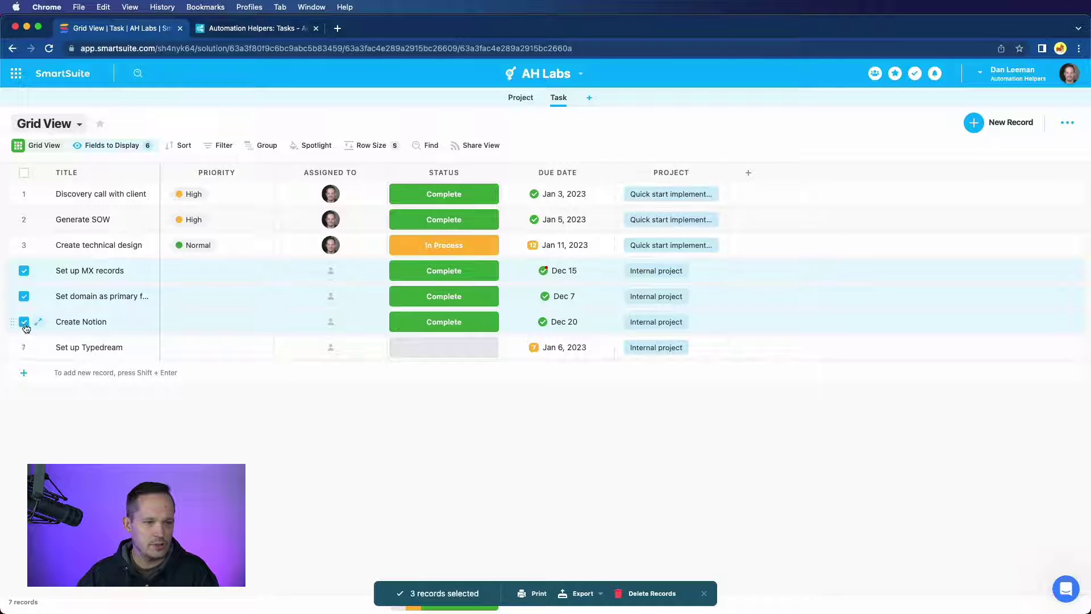
{"action": "left_click", "coordinate": [24, 347]}
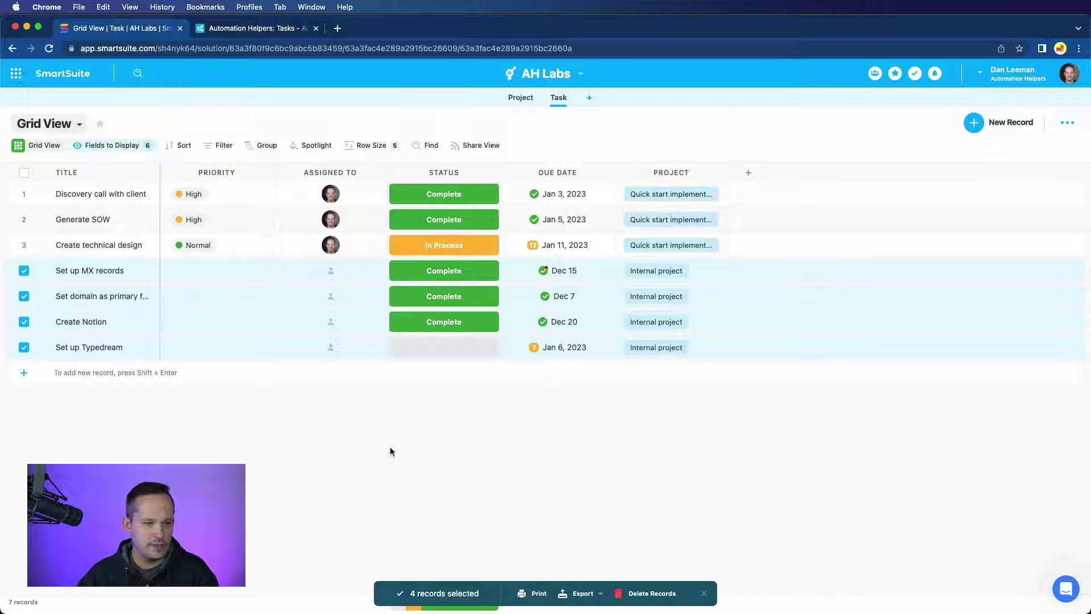
{"action": "left_click", "coordinate": [625, 594]}
{"action": "left_click", "coordinate": [560, 374]}
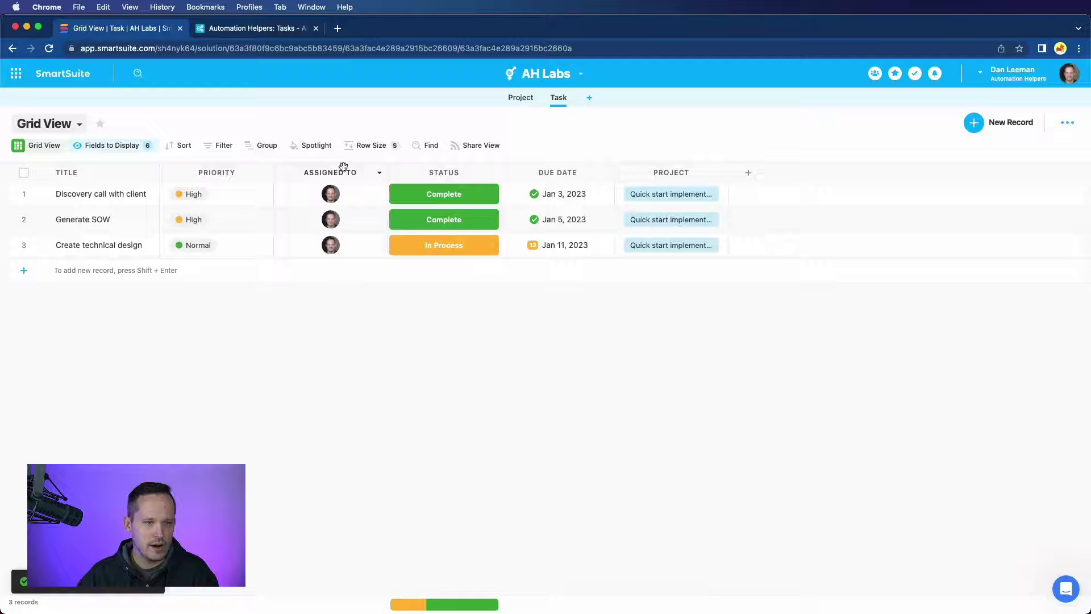
{"action": "left_click_drag", "start_coordinate": [340, 173], "coordinate": [175, 176]}
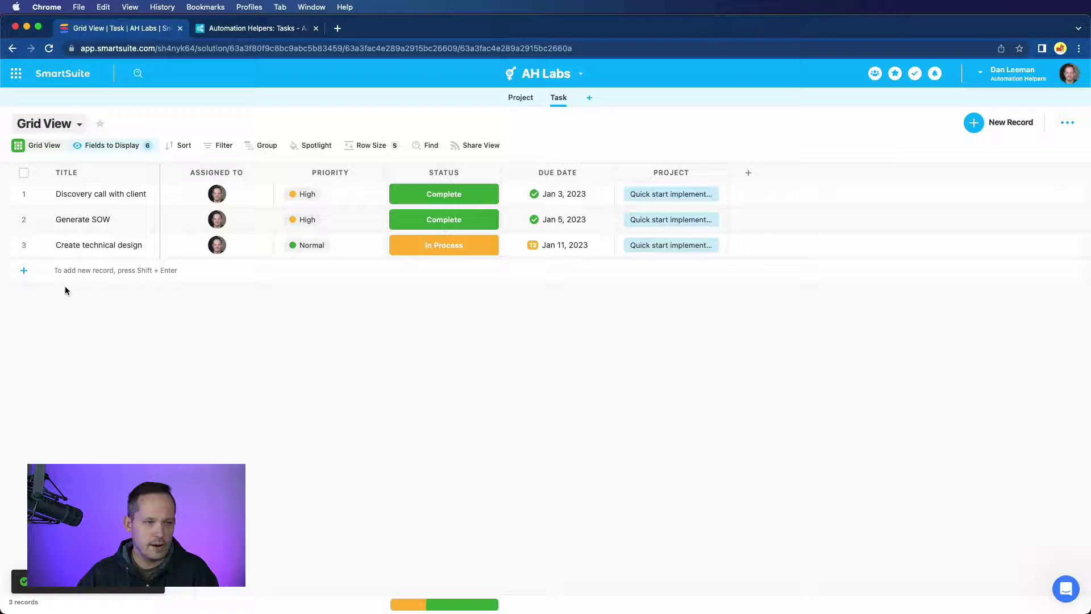
- Re-paste the four tasks into a new row with the view expanded, now including assignees and priorities
{"action": "left_click", "coordinate": [49, 270]}
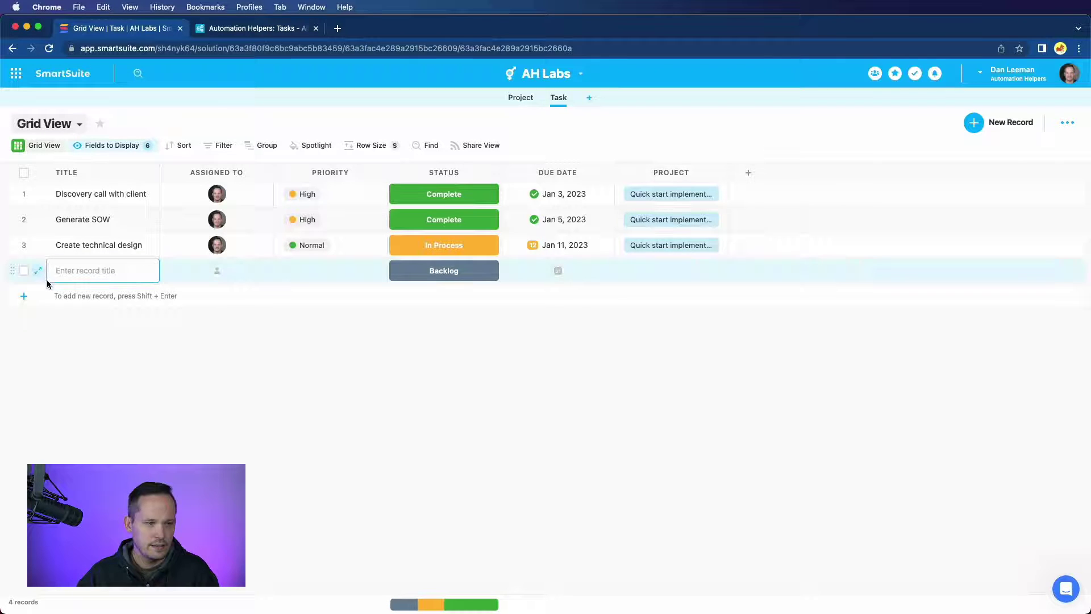
{"action": "key", "text": "super+v"}
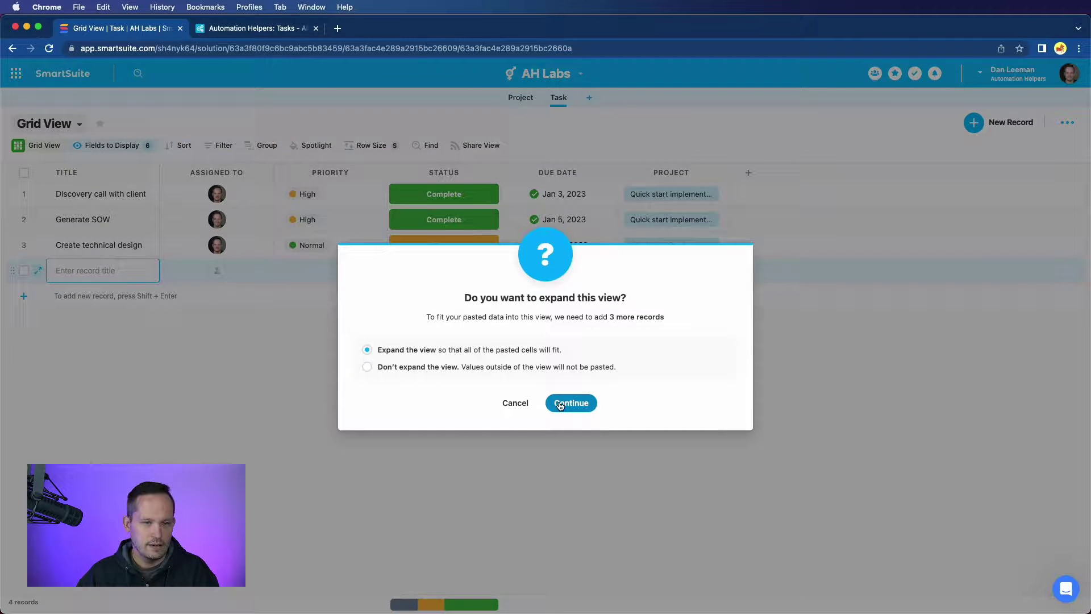
{"action": "left_click", "coordinate": [560, 404]}
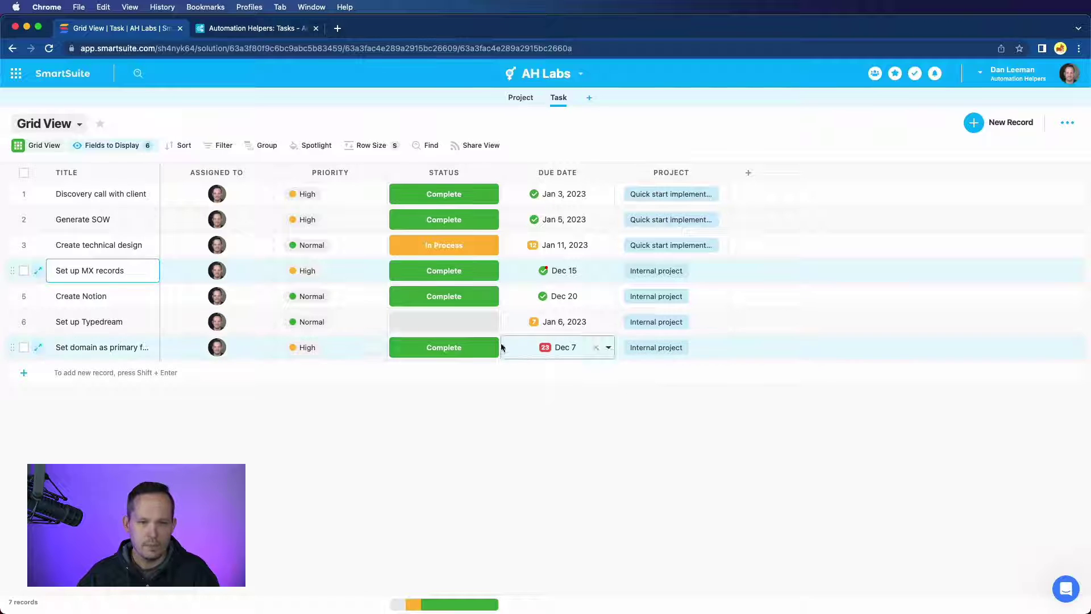
{"action": "left_click", "coordinate": [489, 324]}
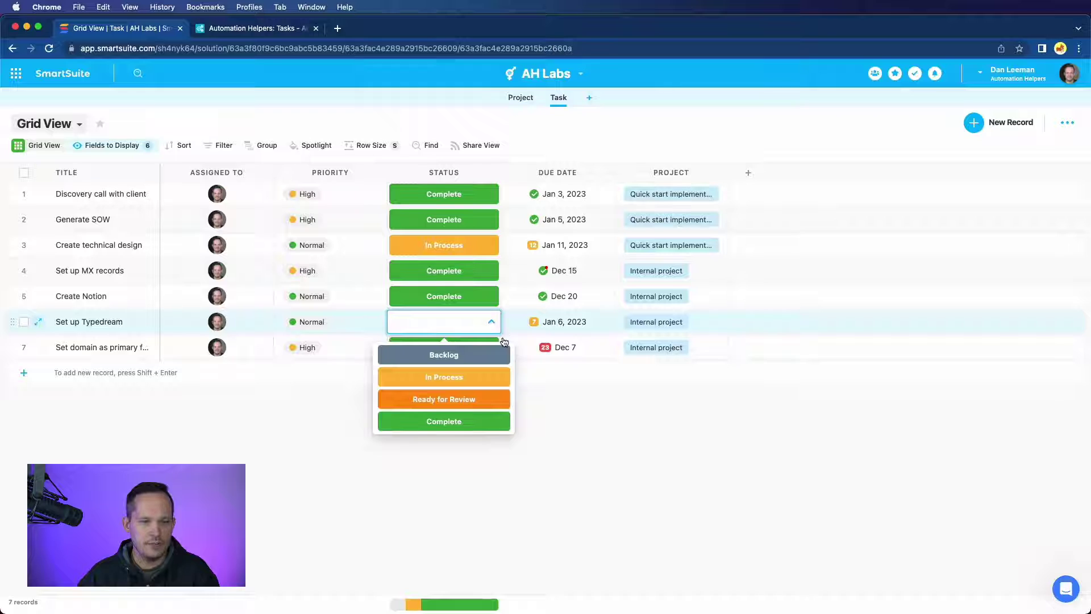
- Close Set up Typedream's empty status list and check its original status in Airtable
{"action": "left_click", "coordinate": [584, 436]}
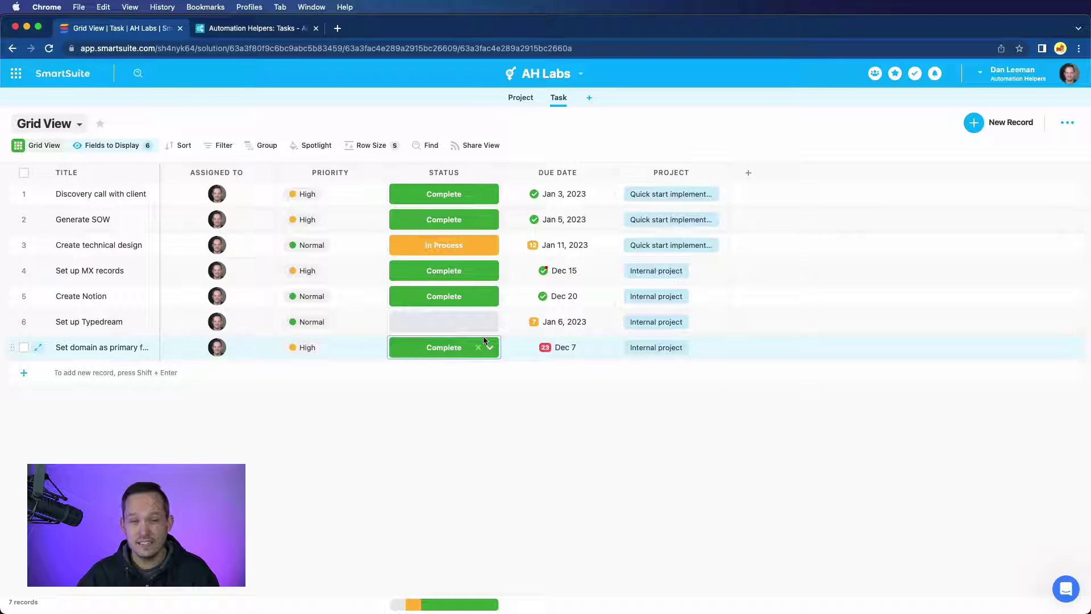
{"action": "left_click", "coordinate": [218, 28]}
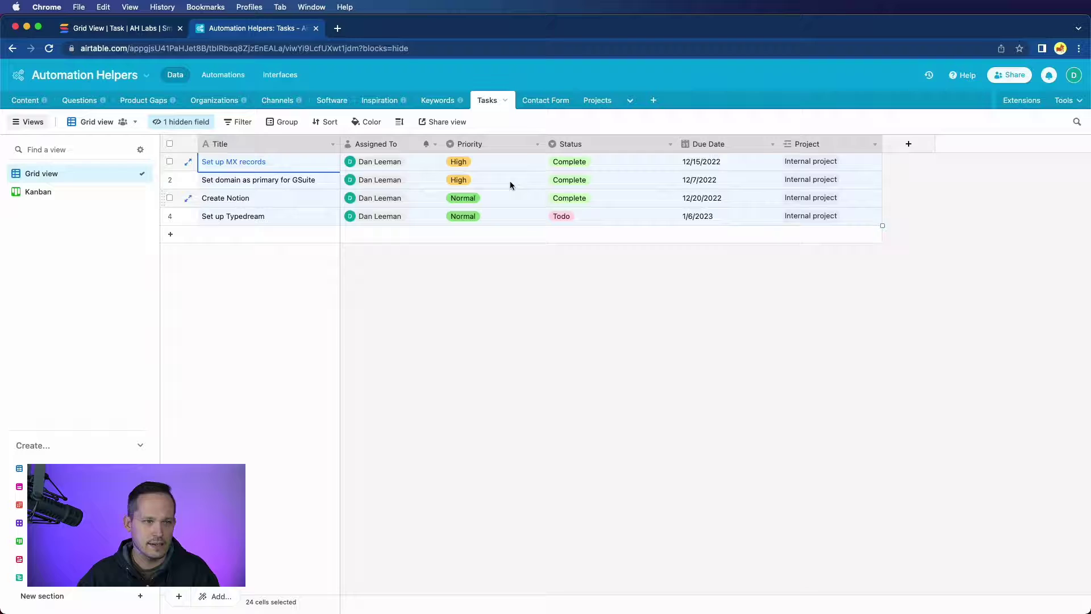
{"action": "left_click", "coordinate": [154, 28]}
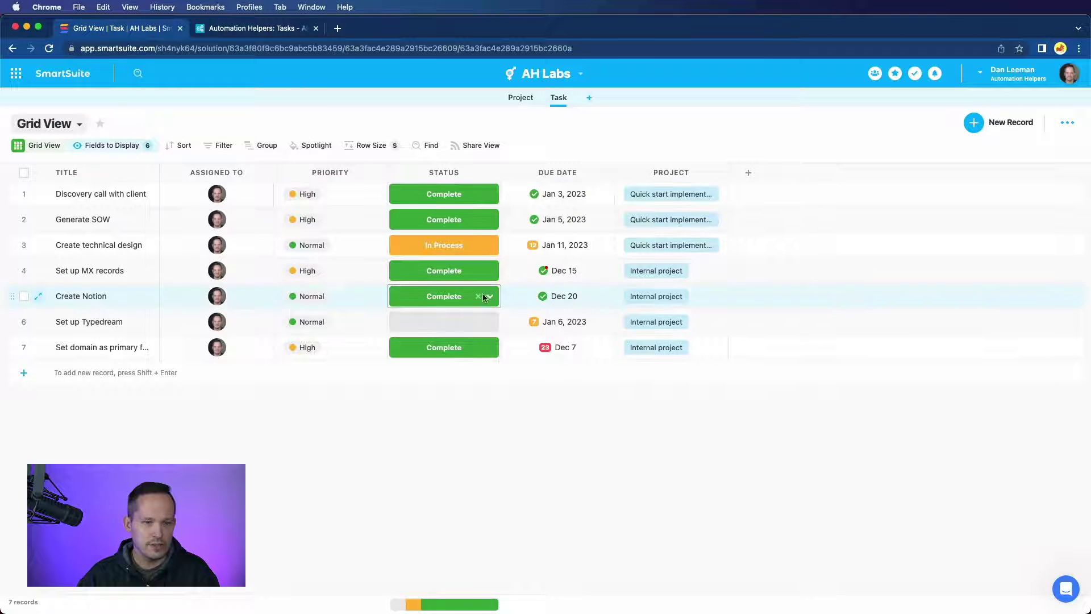
{"action": "left_click", "coordinate": [467, 264]}
{"action": "left_click", "coordinate": [487, 323]}
{"action": "left_click", "coordinate": [489, 325]}
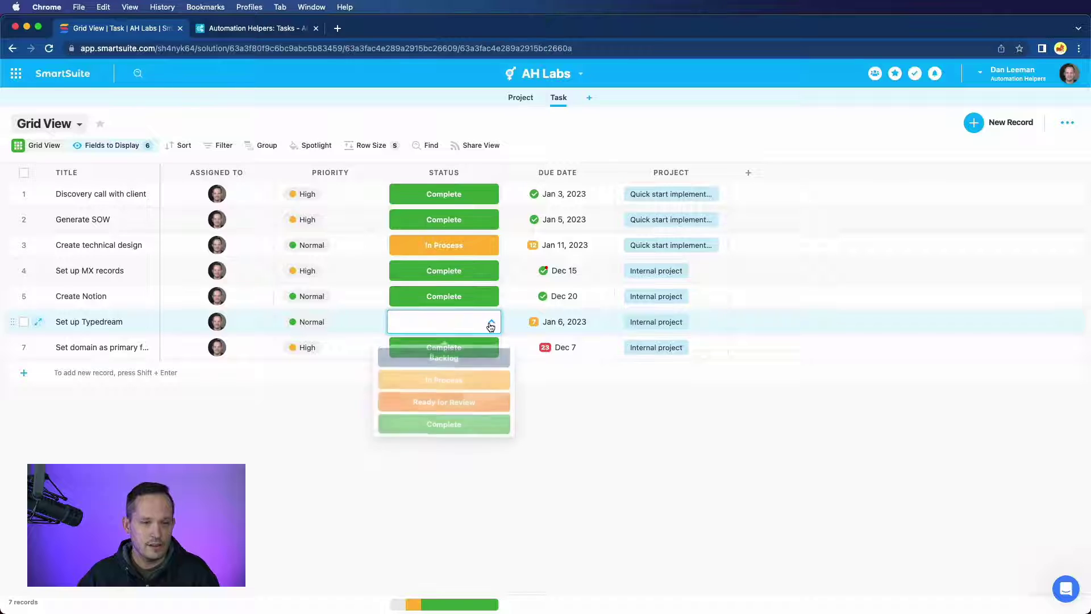
{"action": "left_click", "coordinate": [334, 392]}
{"action": "left_click", "coordinate": [253, 28]}
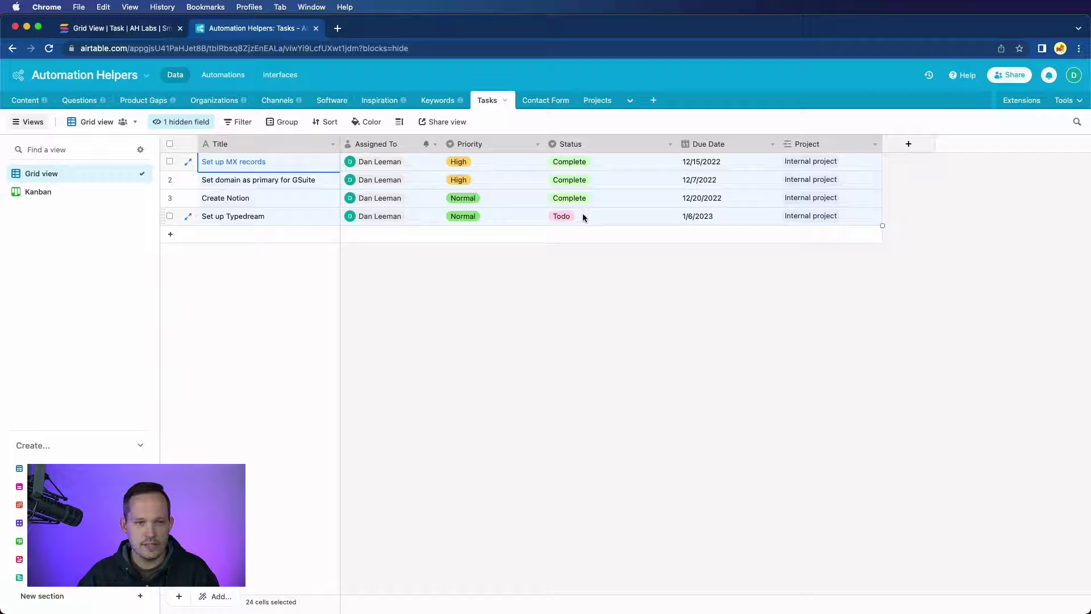
{"action": "left_click", "coordinate": [91, 30]}
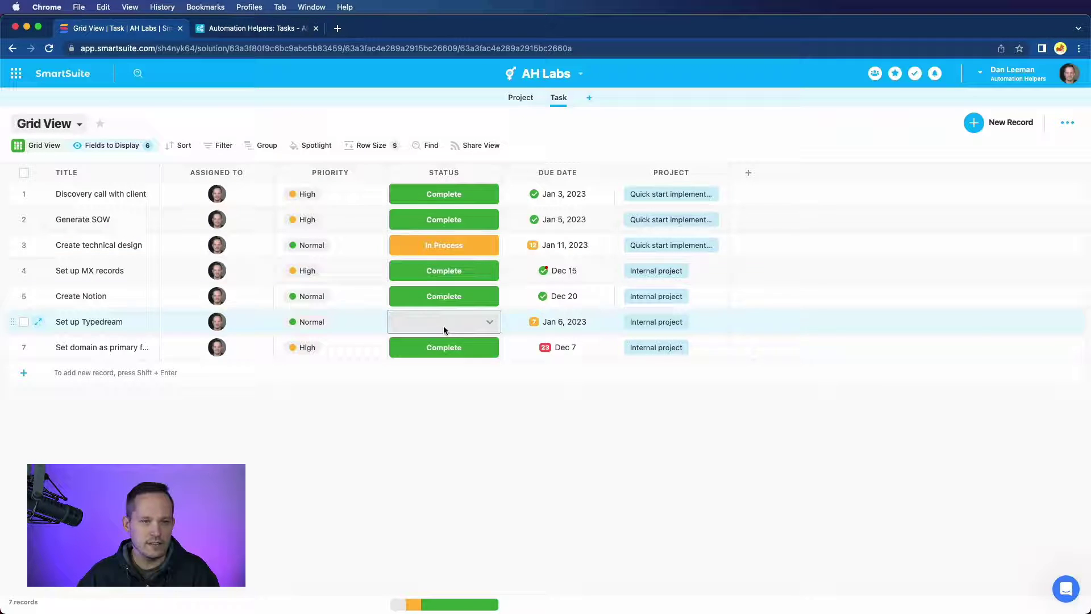
- Set Set up Typedream's status to Backlog, which also adds a blank Backlog record
{"action": "left_click", "coordinate": [489, 323]}
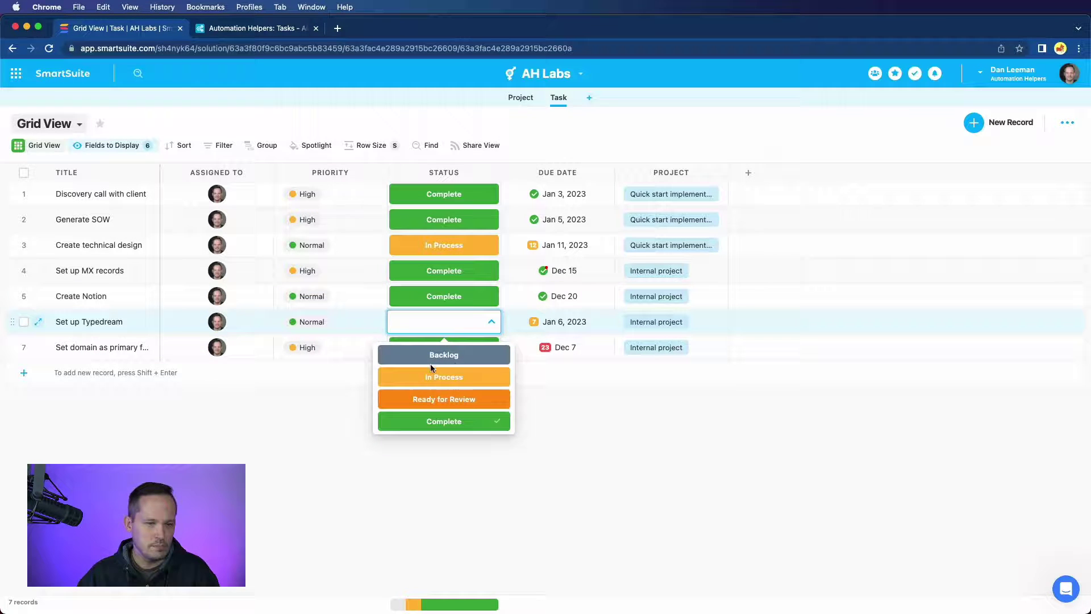
{"action": "left_click", "coordinate": [434, 355]}
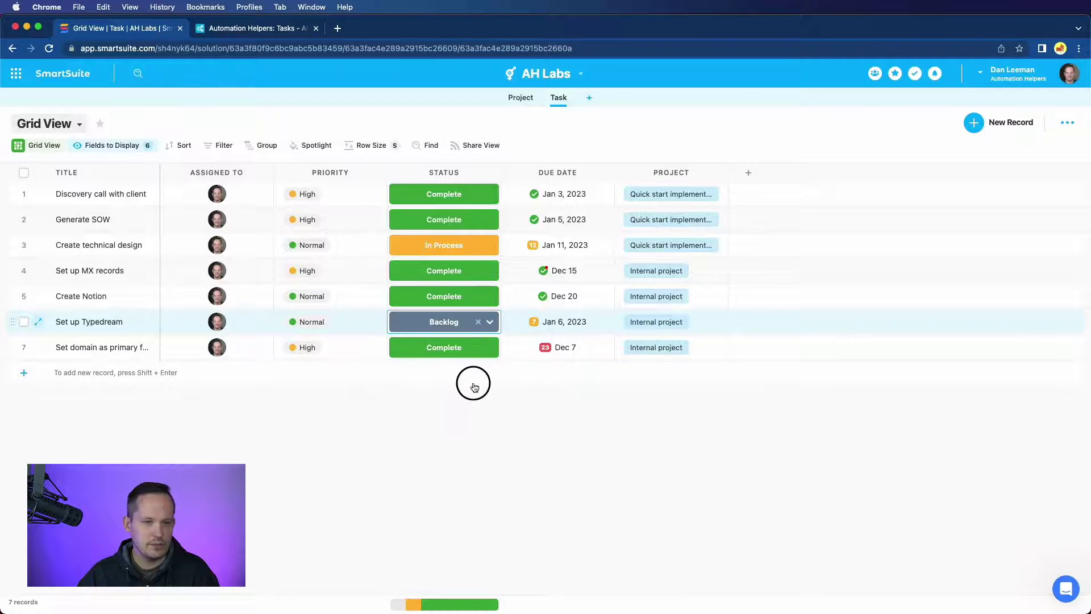
{"action": "left_click", "coordinate": [472, 379]}
{"action": "left_click", "coordinate": [455, 458]}
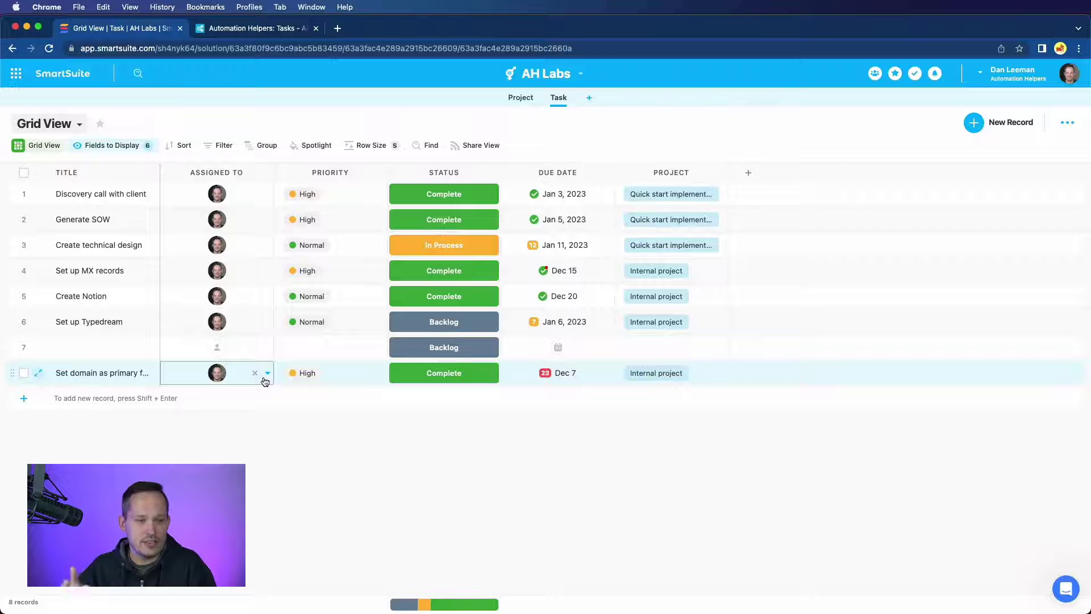
{"action": "left_click", "coordinate": [235, 29]}
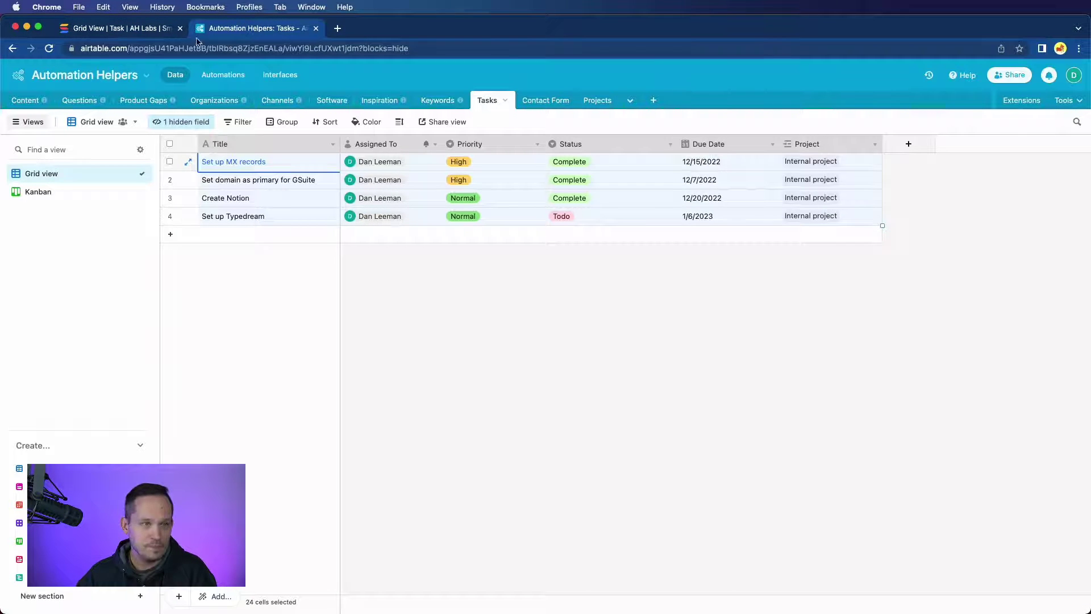
{"action": "left_click", "coordinate": [134, 32]}
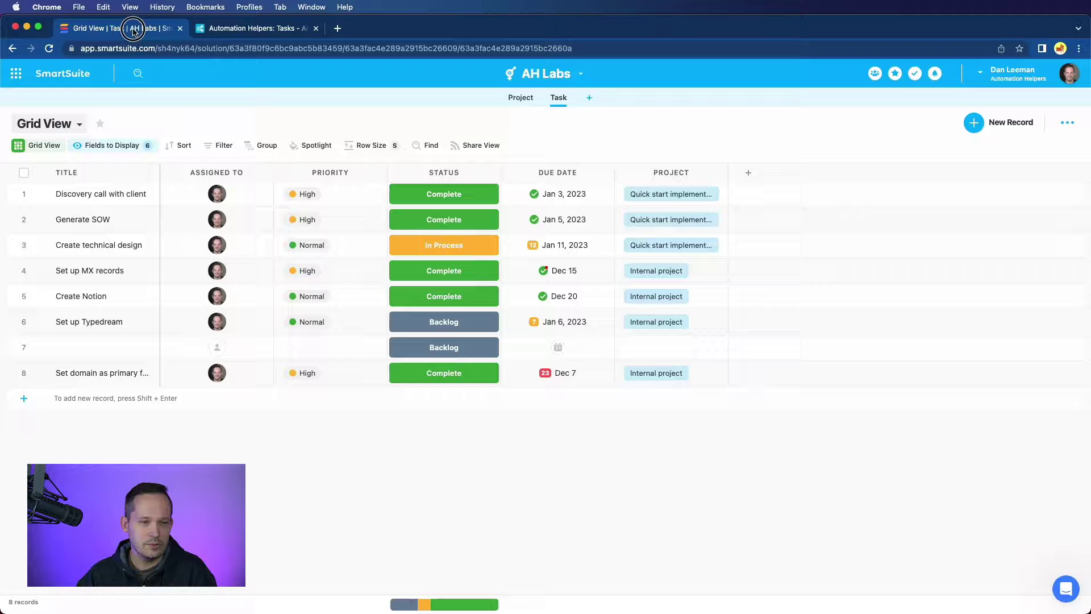
{"action": "left_click", "coordinate": [267, 375]}
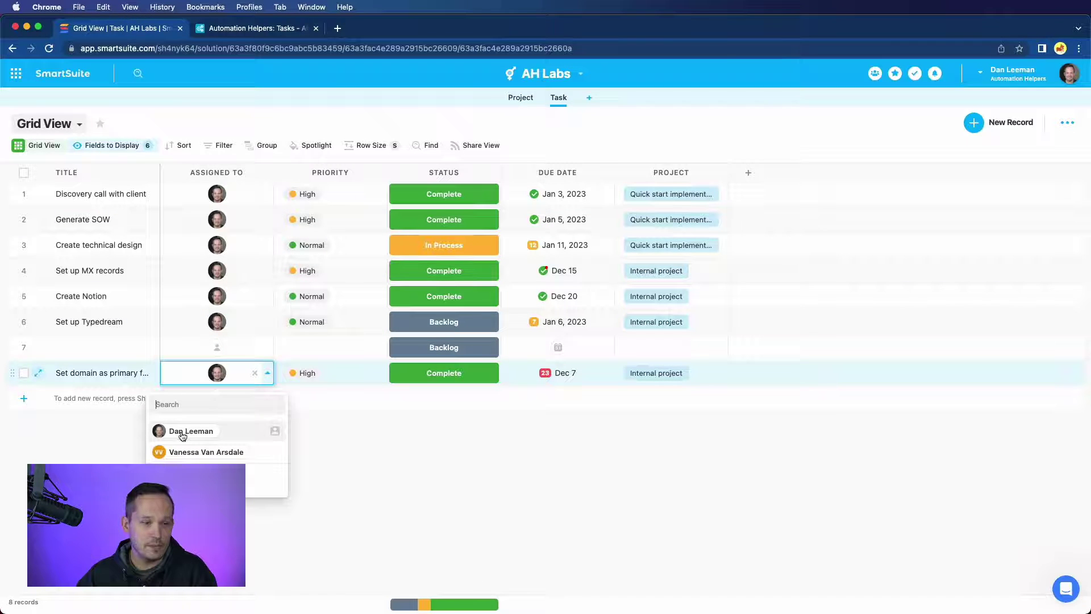
{"action": "left_click", "coordinate": [341, 438]}
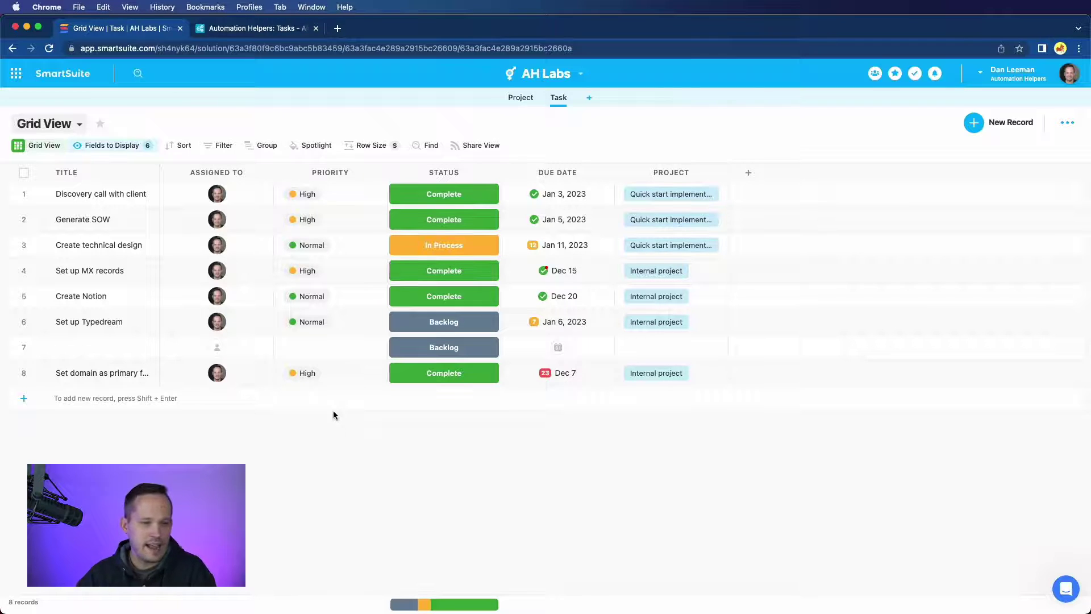
{"action": "left_click", "coordinate": [630, 352]}
{"action": "left_click", "coordinate": [679, 373]}
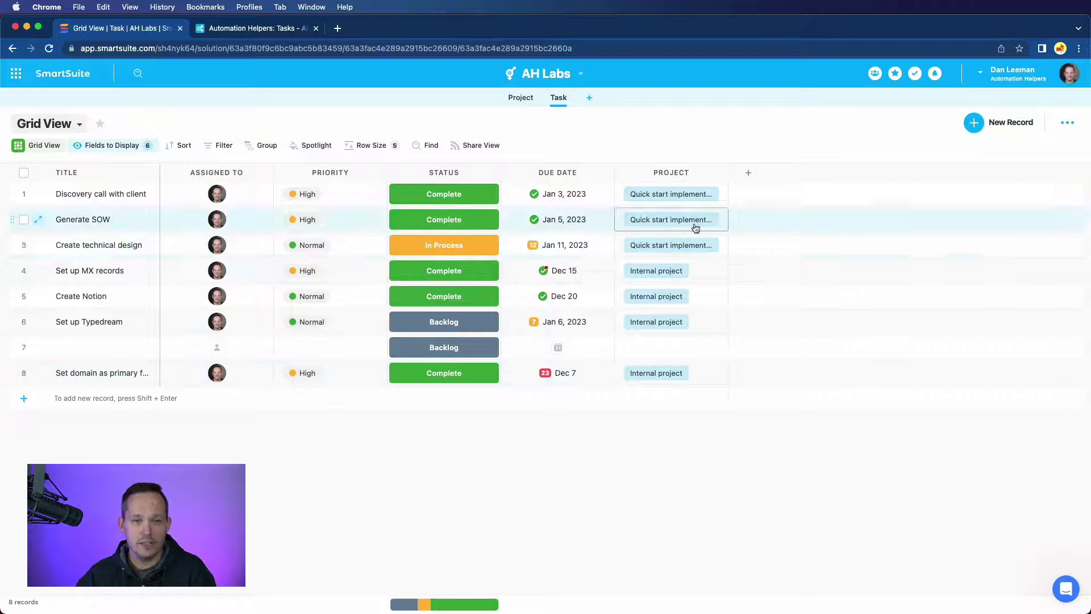
{"action": "left_click", "coordinate": [689, 374]}
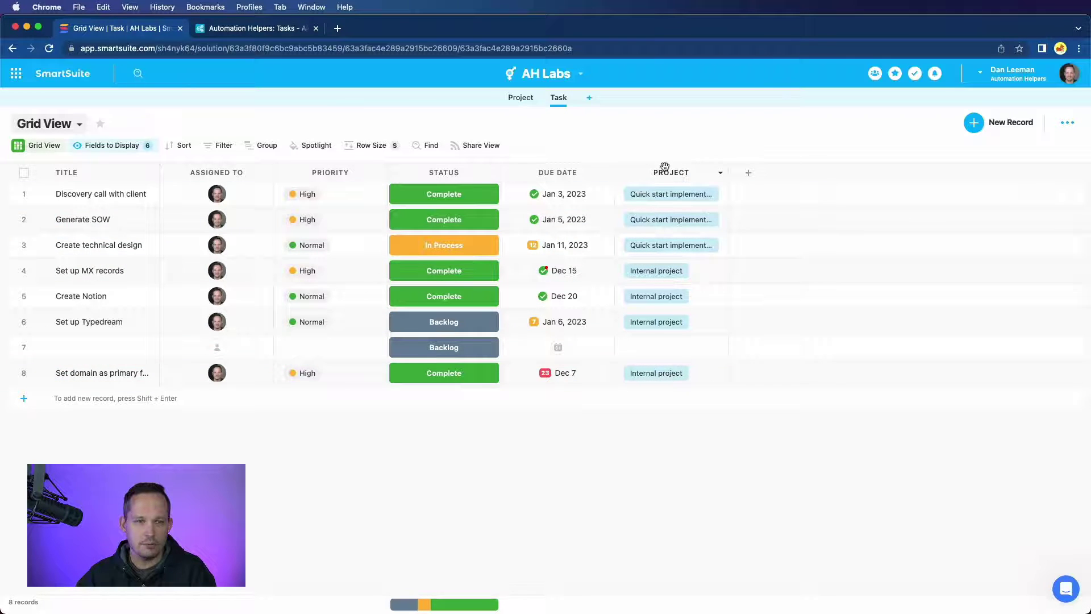
{"action": "left_click", "coordinate": [522, 98]}
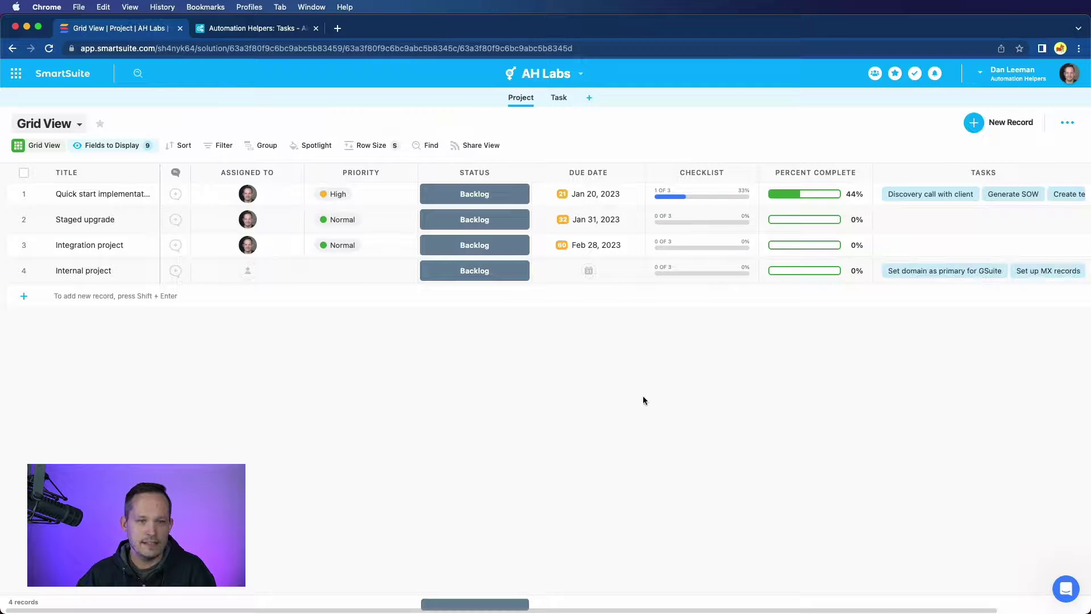
{"action": "left_click", "coordinate": [557, 100]}
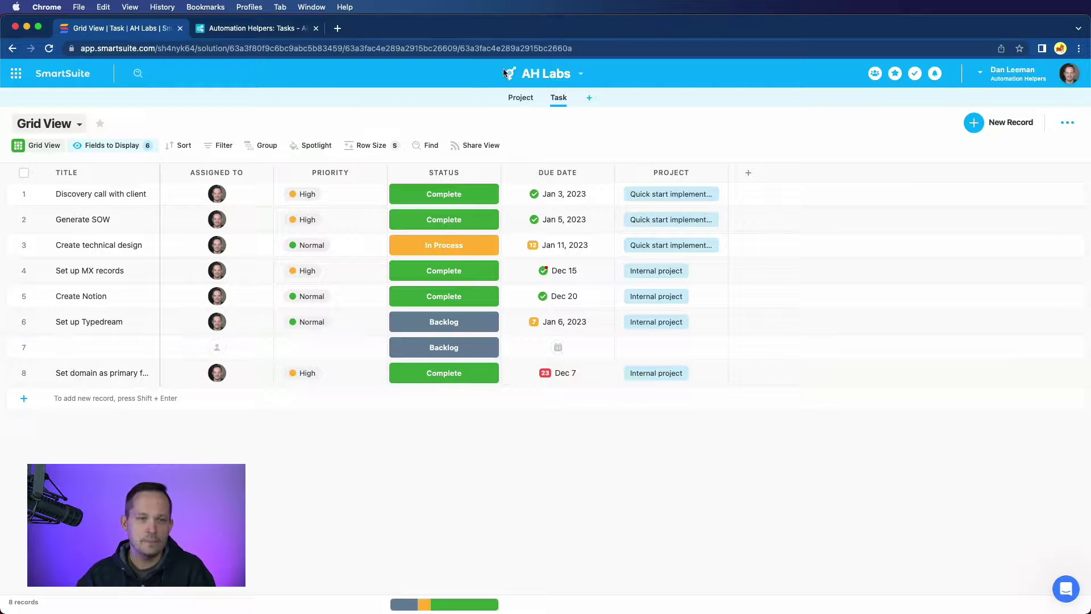
{"action": "left_click", "coordinate": [516, 101]}
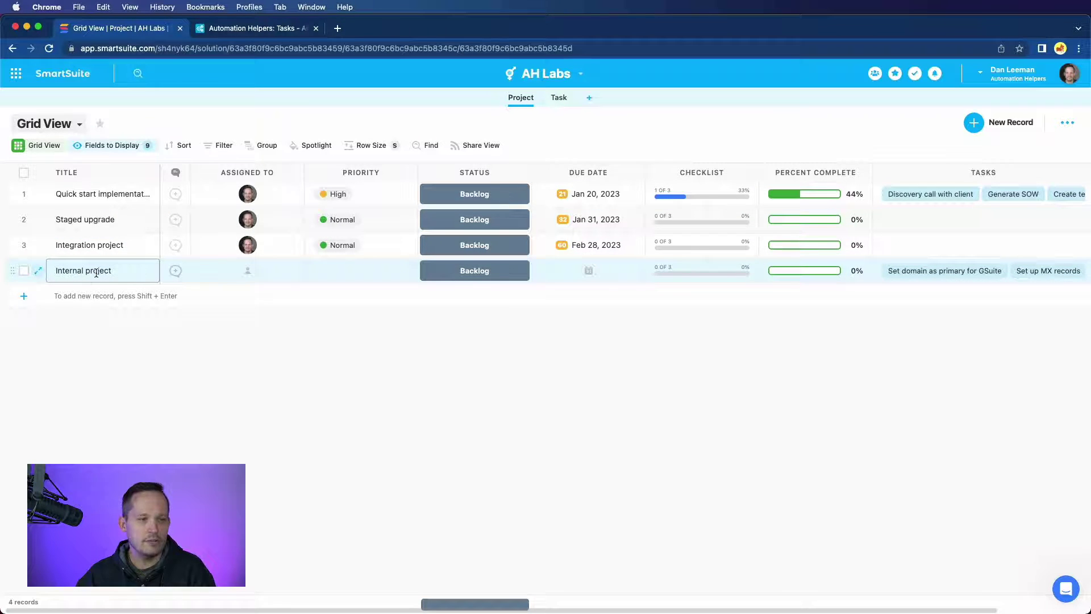
{"action": "left_click", "coordinate": [559, 97]}
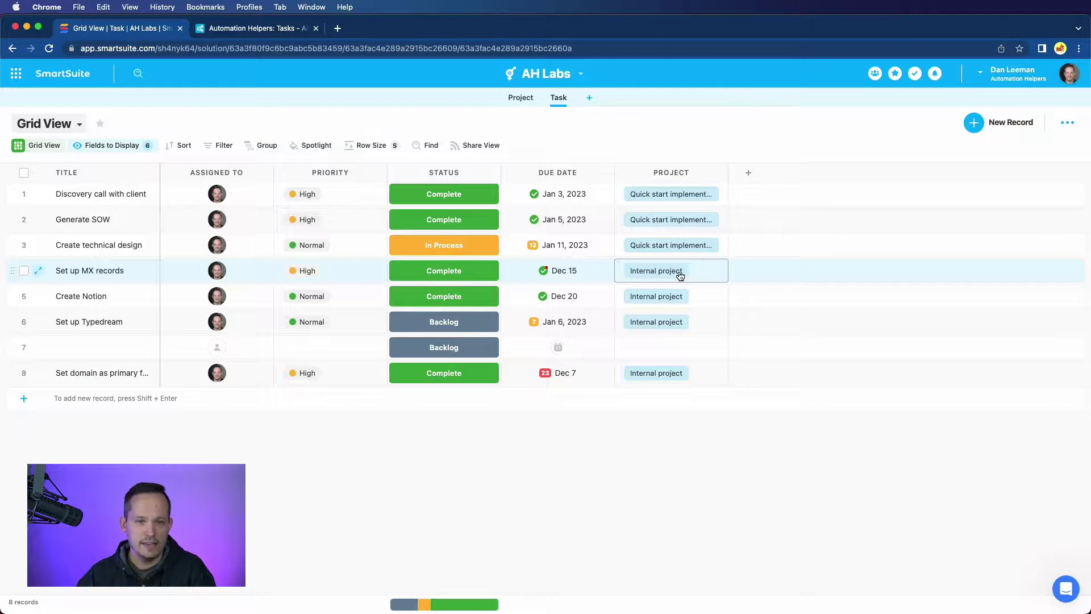
{"action": "left_click", "coordinate": [519, 98]}
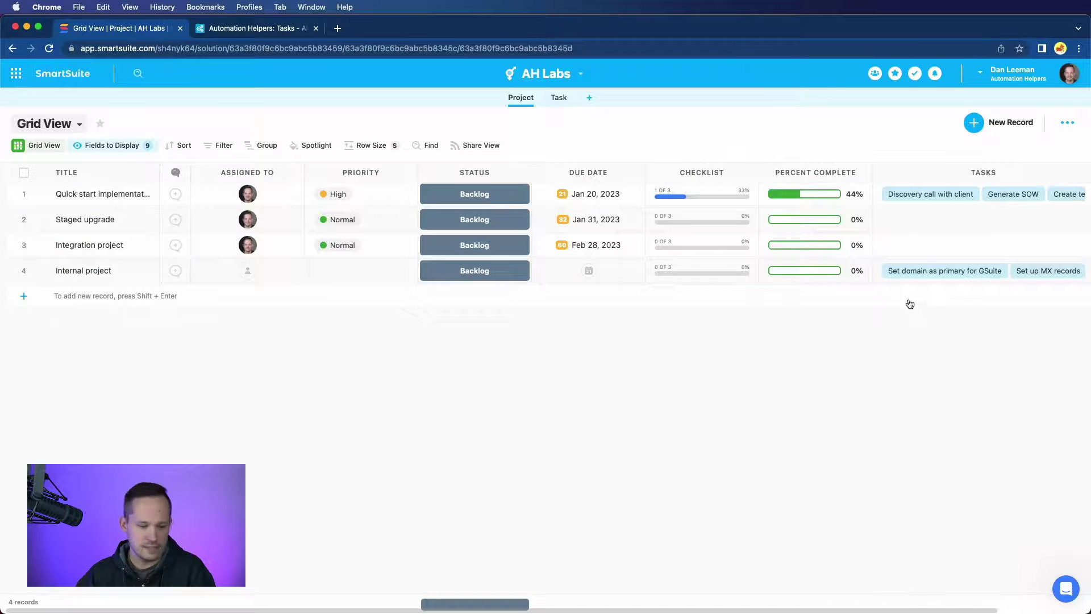
{"action": "left_click", "coordinate": [894, 272]}
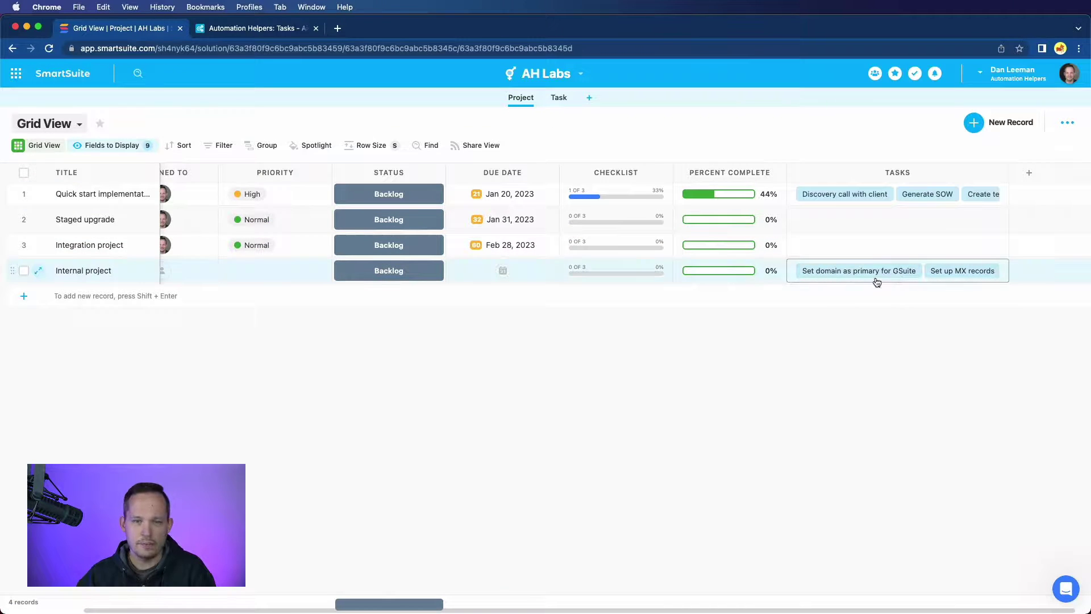
{"action": "left_click", "coordinate": [557, 98]}
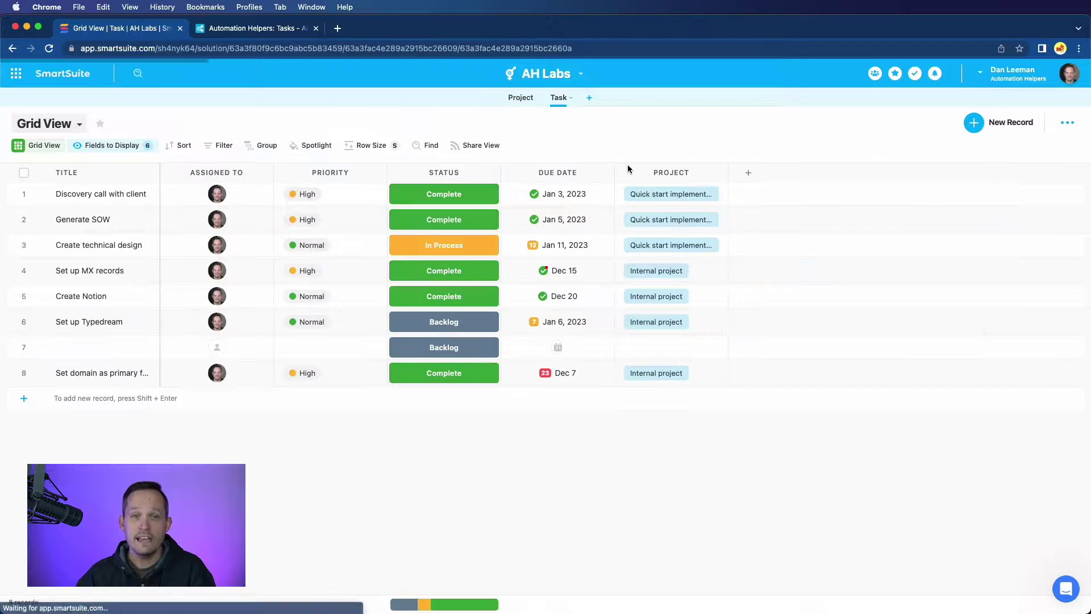
{"action": "left_click", "coordinate": [665, 380]}
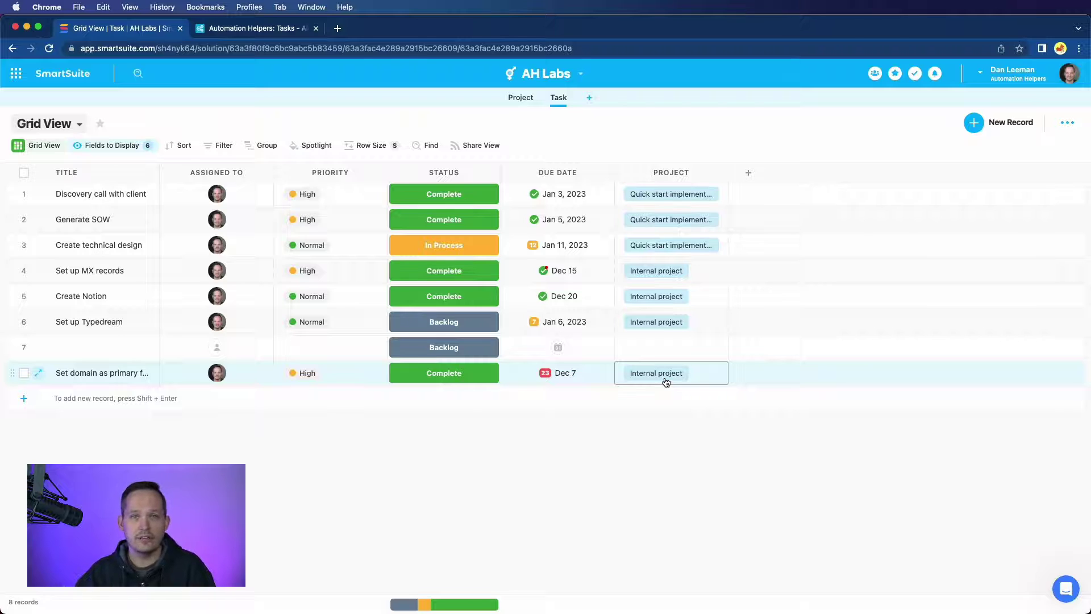
{"action": "left_click", "coordinate": [666, 391]}
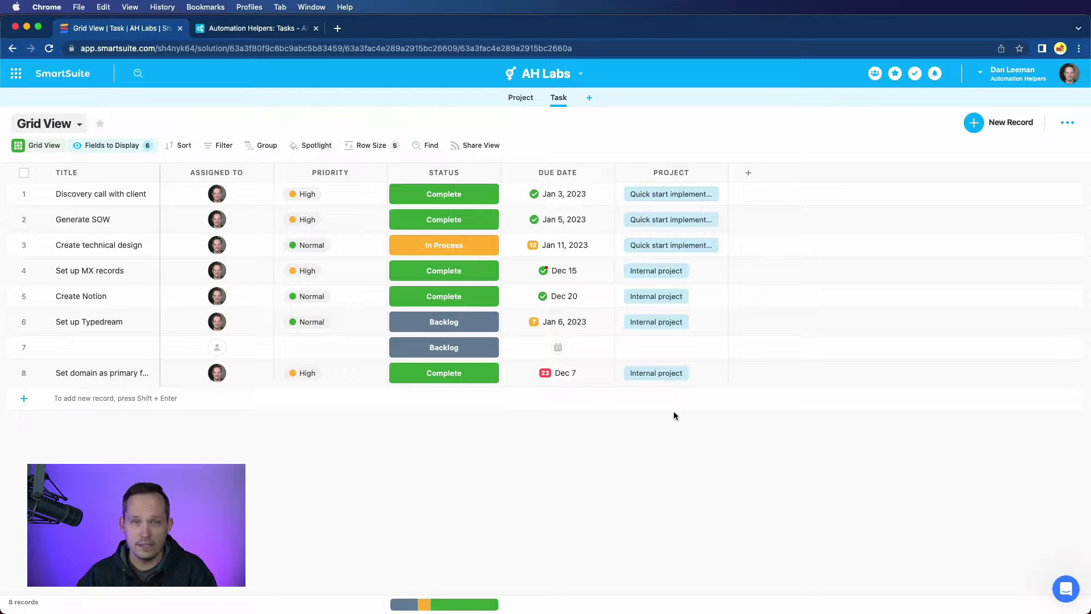